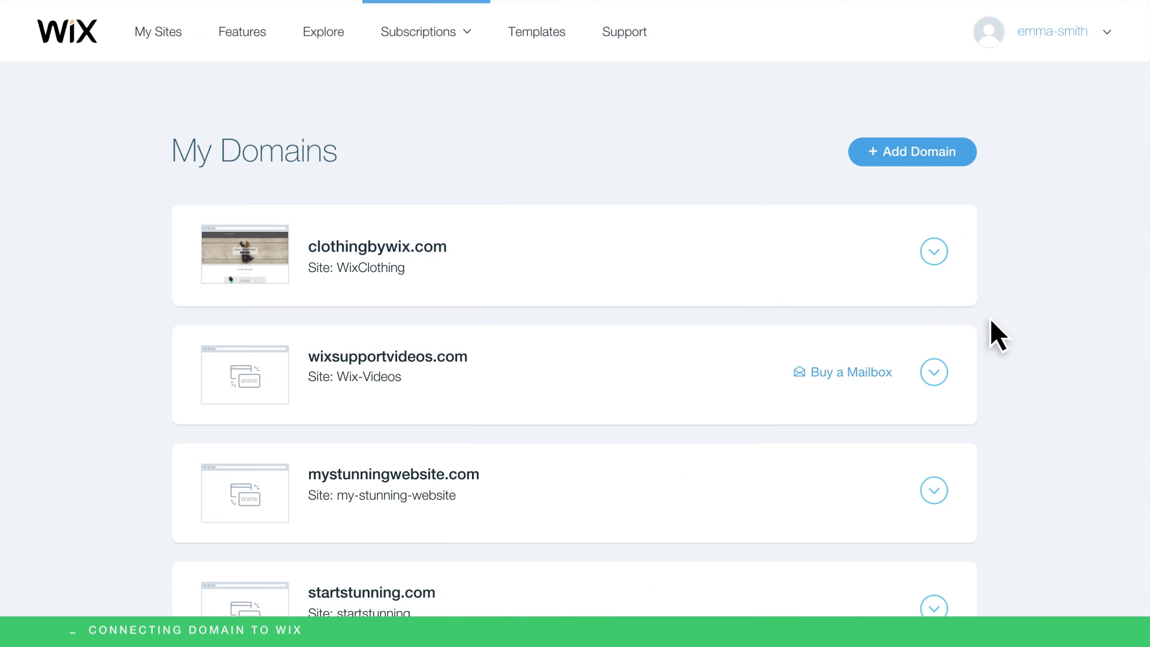
# Choose to connect an already-owned domain from the Add Domain options
pyautogui.click(962, 149)
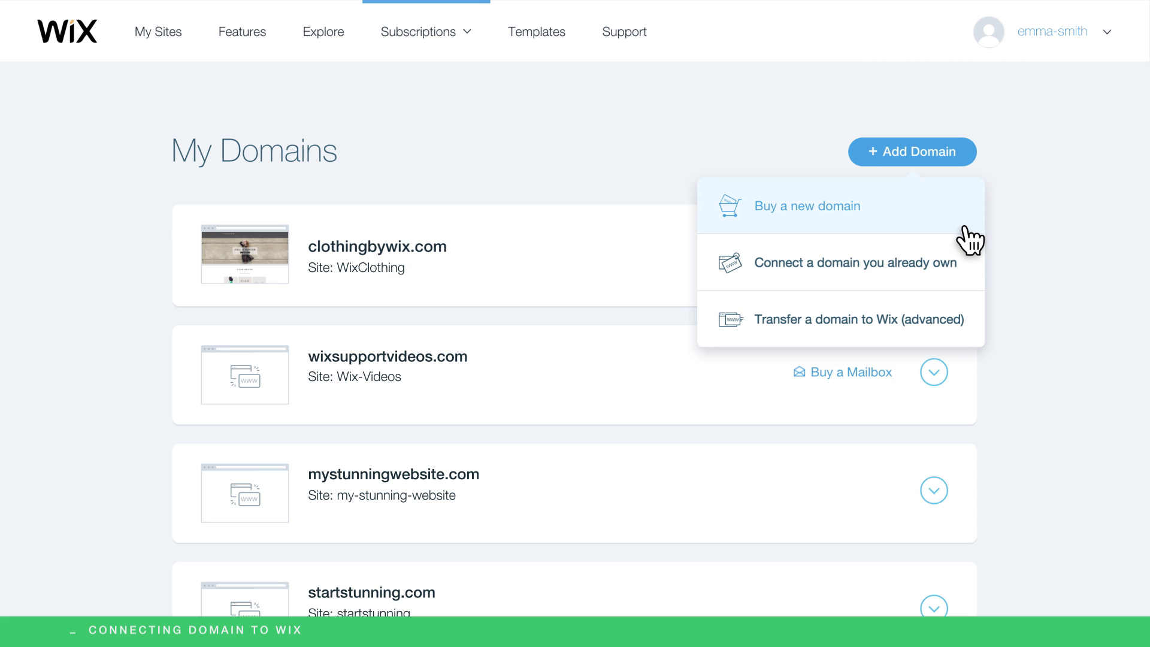
pyautogui.click(965, 263)
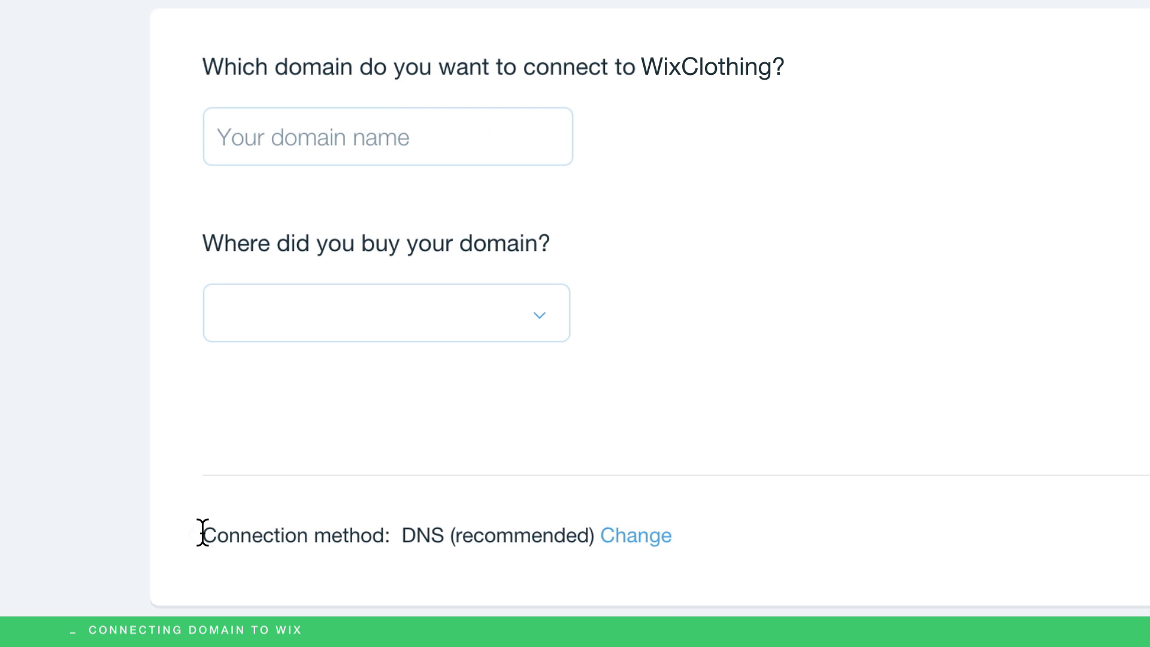
pyautogui.moveTo(203, 533); pyautogui.dragTo(599, 533)
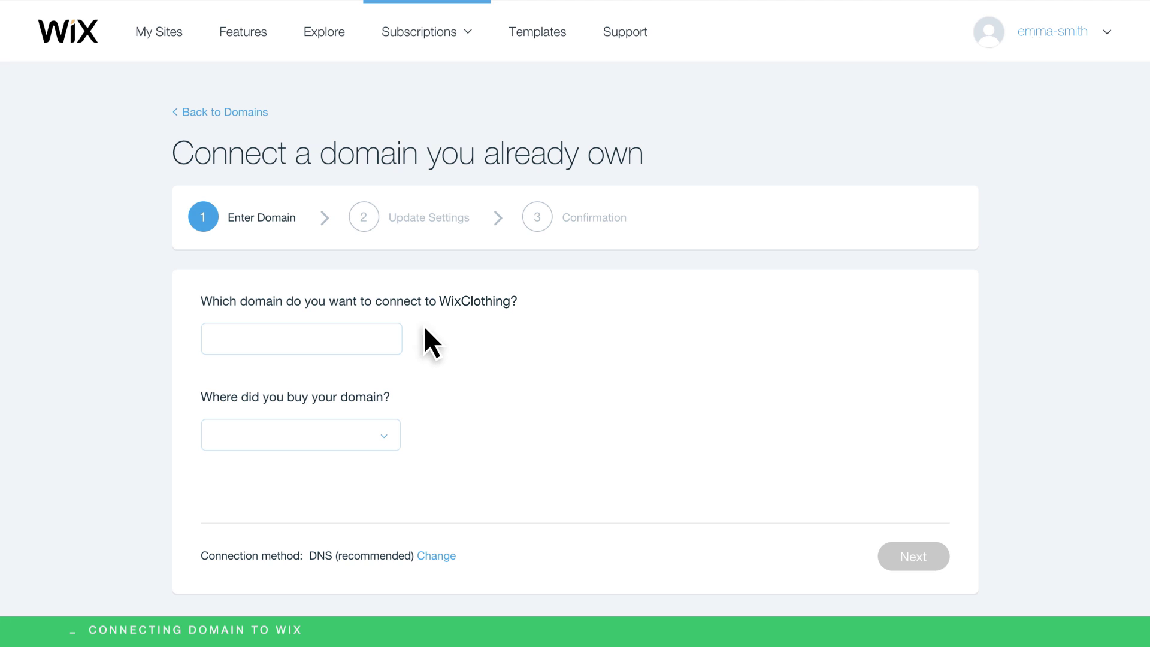
# Enter mystunningwebsite.com with GoDaddy as its provider and continue to the name-server instructions
pyautogui.click(385, 339)
pyautogui.write('mystunningwebsite.com')
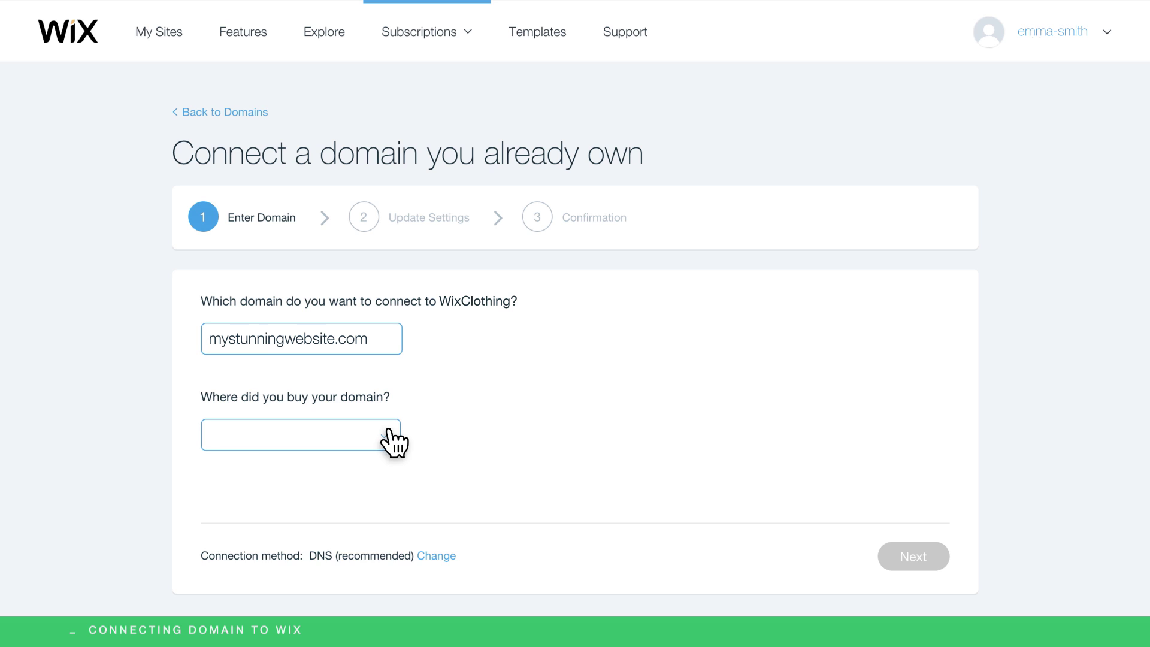
pyautogui.click(388, 431)
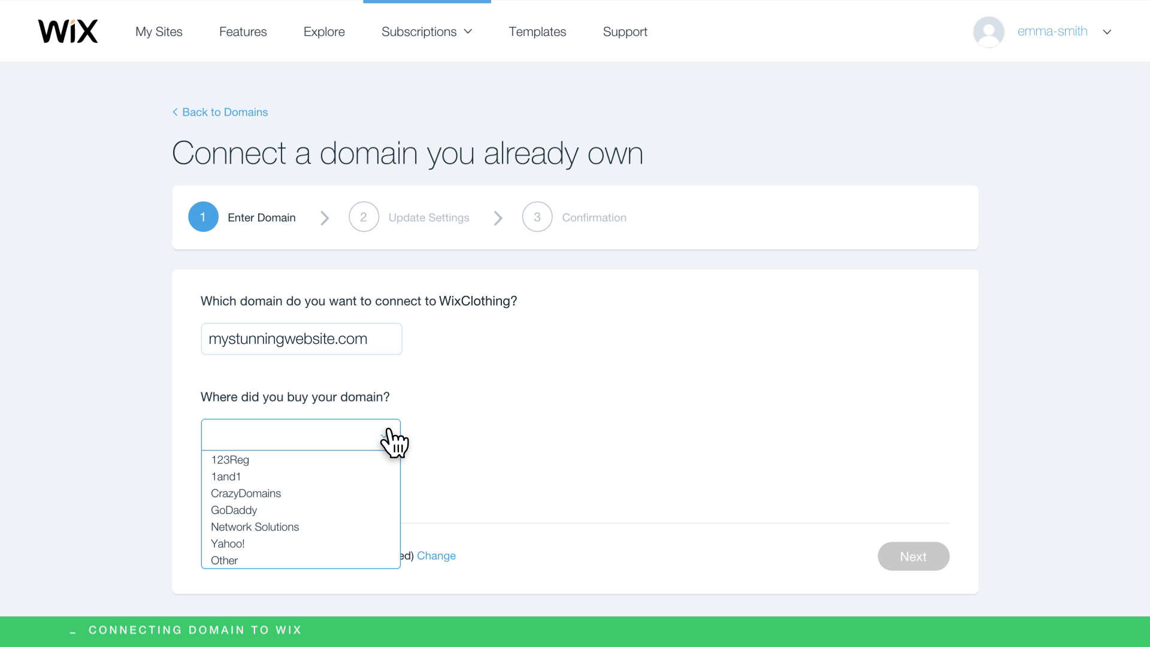
pyautogui.click(388, 509)
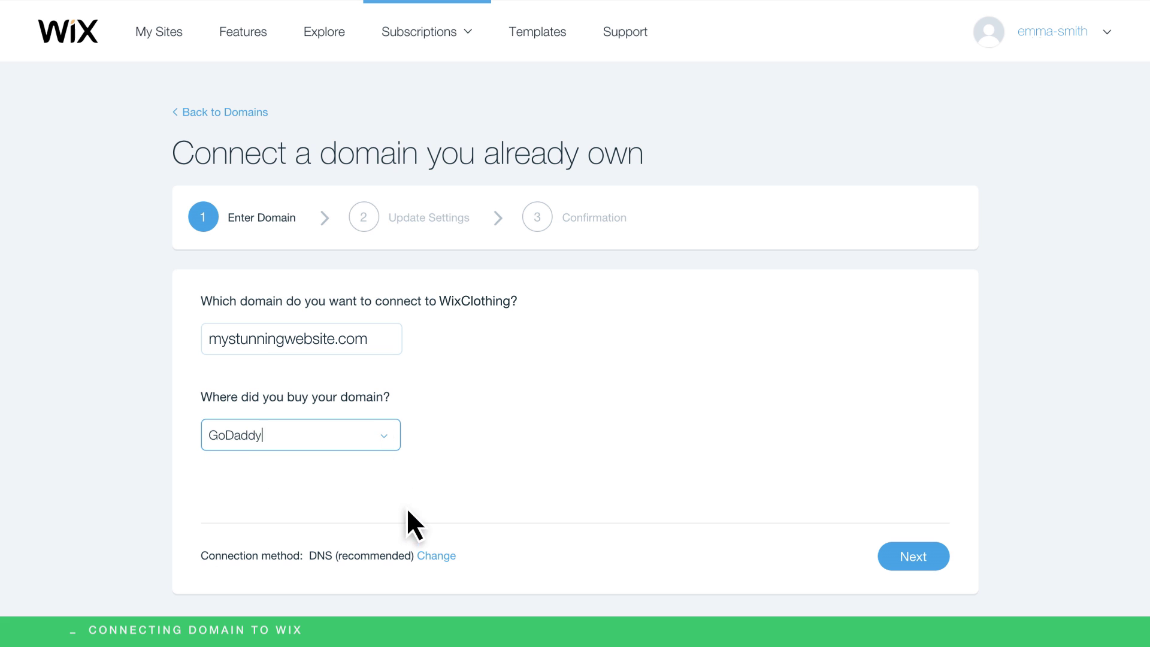
pyautogui.click(886, 554)
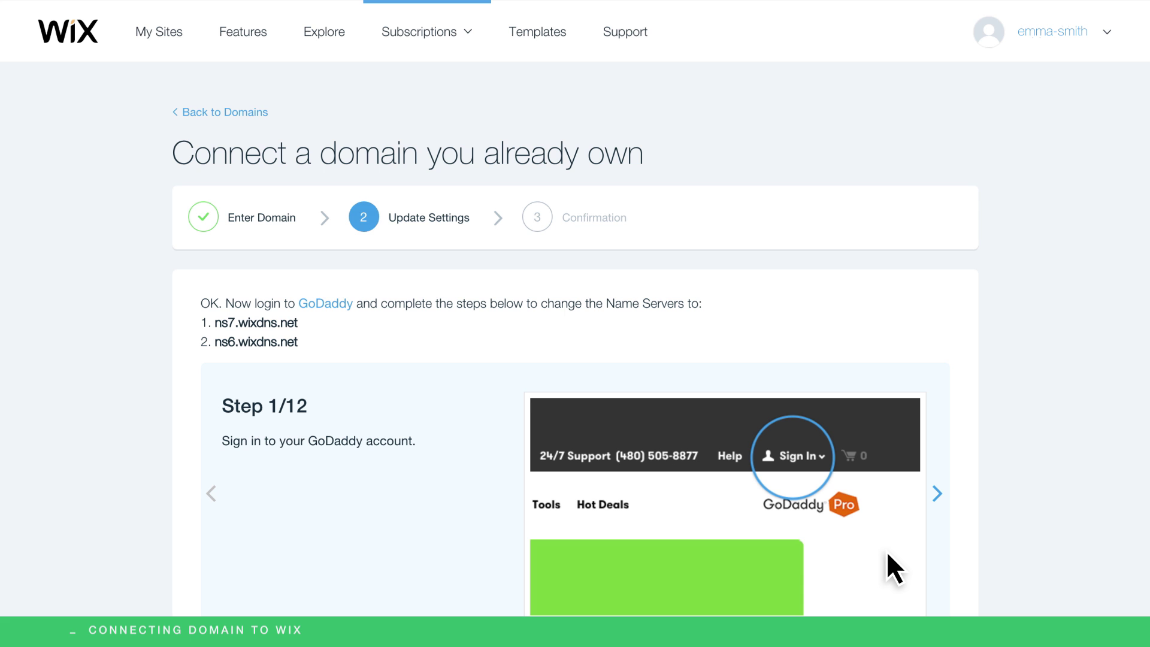
# Page through the GoDaddy name-server instructions (ns7/ns6.wixdns.net) to step 12 of 12
pyautogui.scroll(-2, 887, 554)
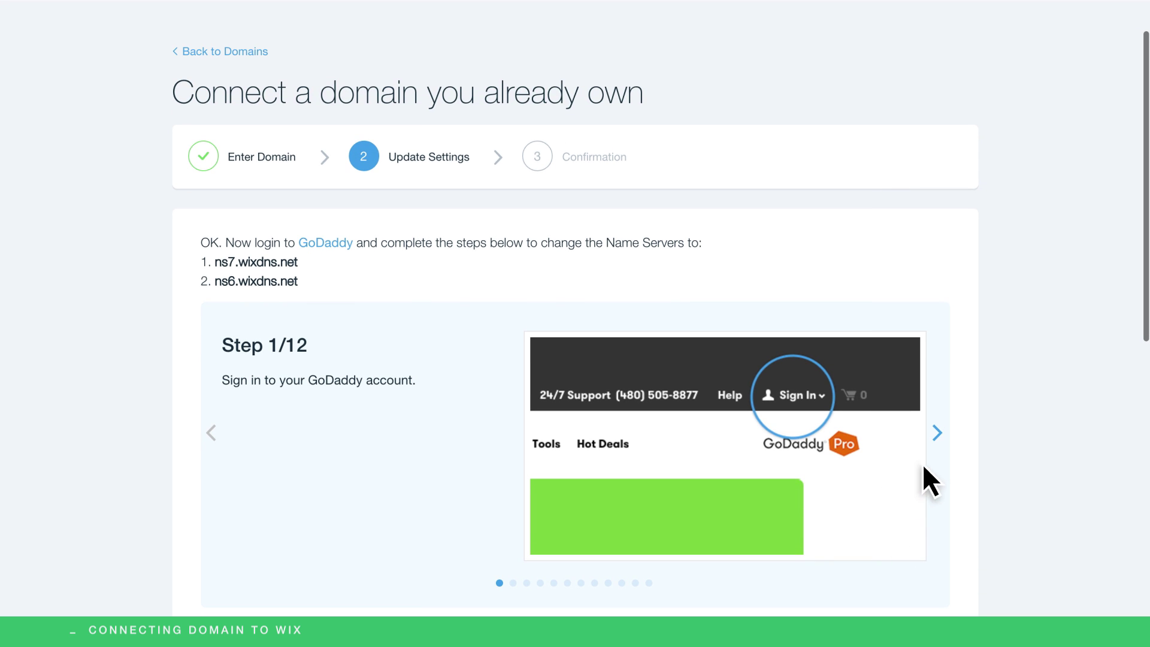
pyautogui.click(937, 434)
pyautogui.click(938, 434)
pyautogui.click(937, 433)
pyautogui.click(938, 433)
pyautogui.click(938, 433)
pyautogui.click(937, 433)
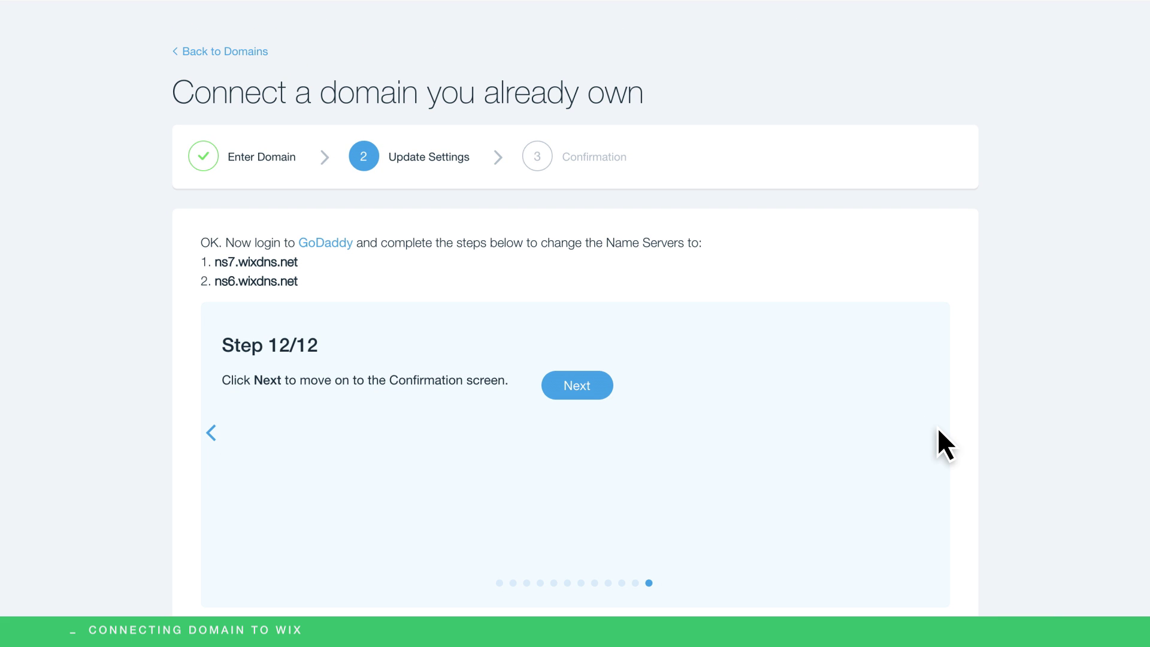
# Advance from instruction step 12 to the wizard's Confirmation step
pyautogui.click(595, 383)
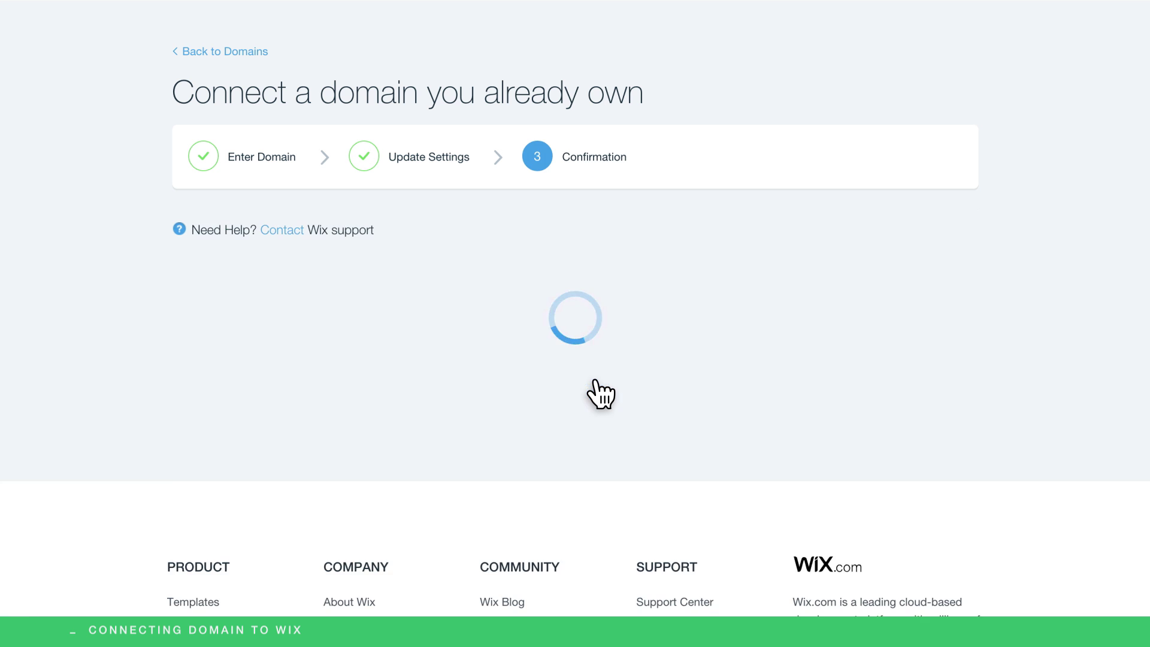